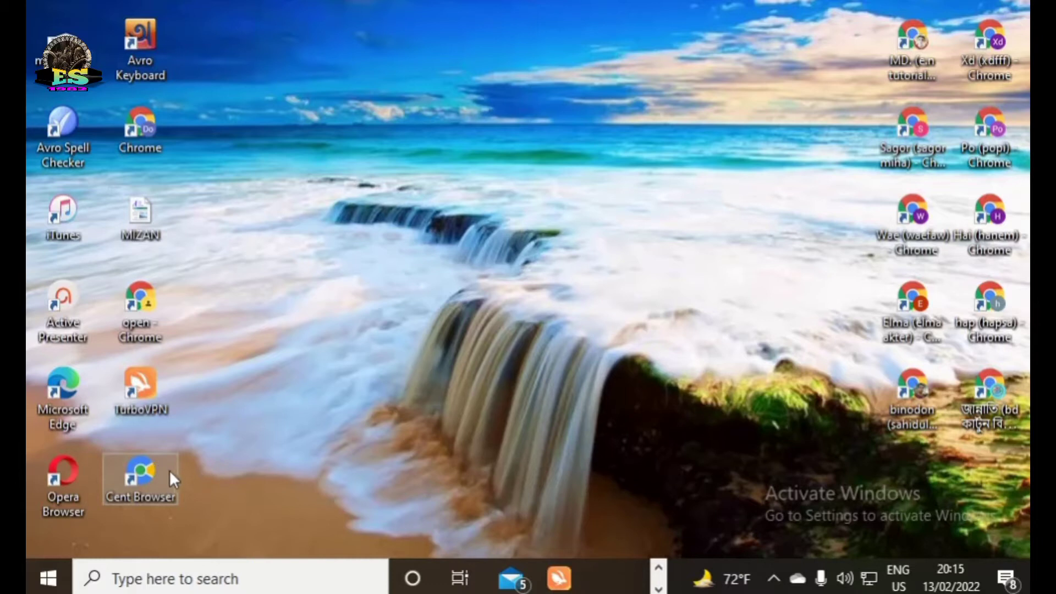
Step: Switch to Microsoft Edge and search the web for "speed vpn download for pc"
{"action": "left_click", "coordinate": [659, 567]}
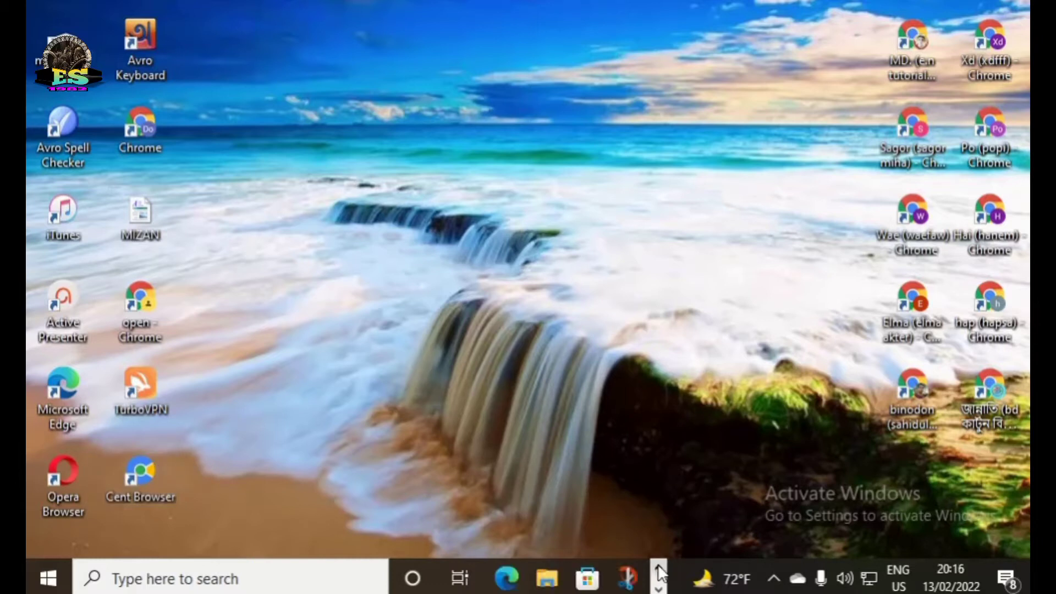
{"action": "left_click", "coordinate": [507, 578]}
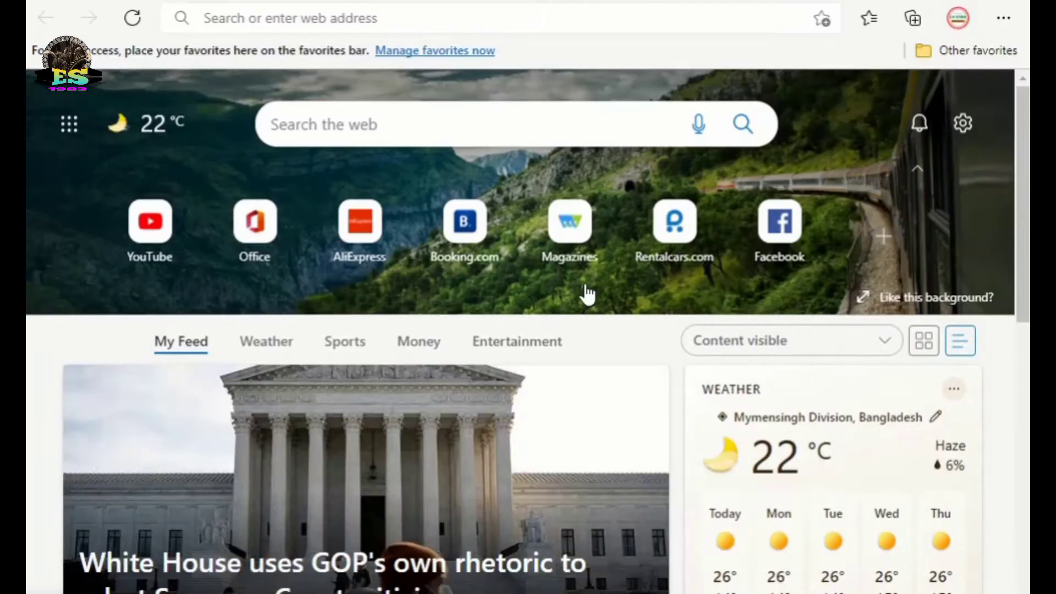
{"action": "left_click", "coordinate": [364, 17]}
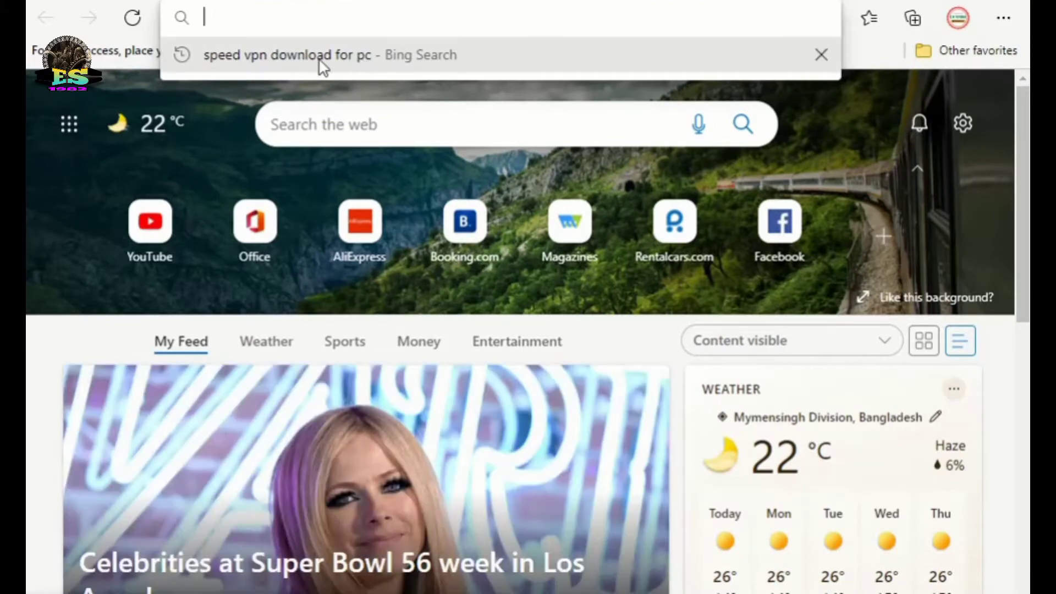
{"action": "left_click", "coordinate": [346, 65]}
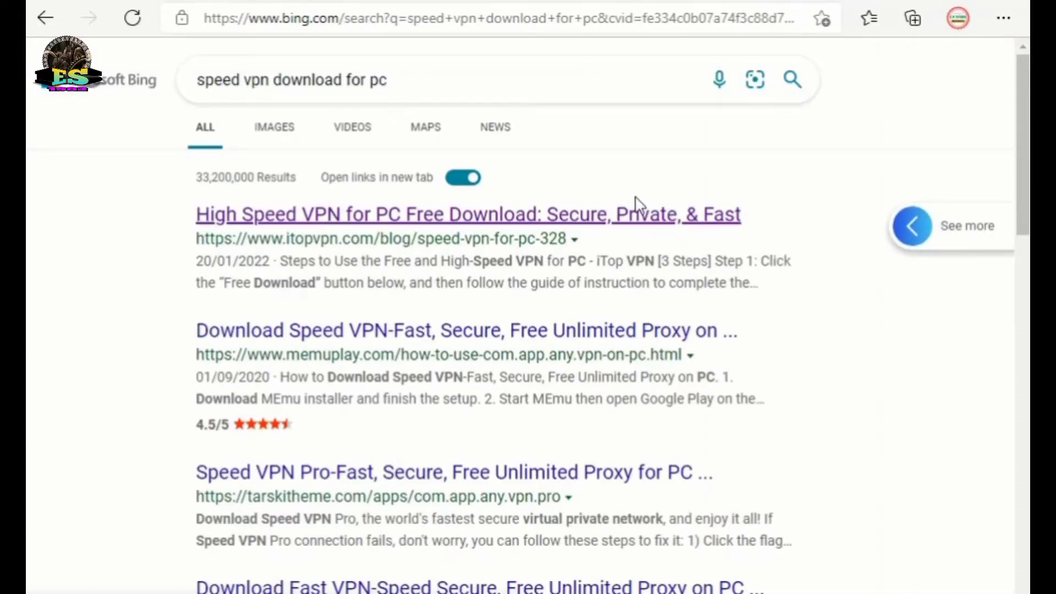
Step: Open the itopvpn.com speed VPN for PC result and start the free Windows download of iTop VPN
{"action": "left_click", "coordinate": [420, 217]}
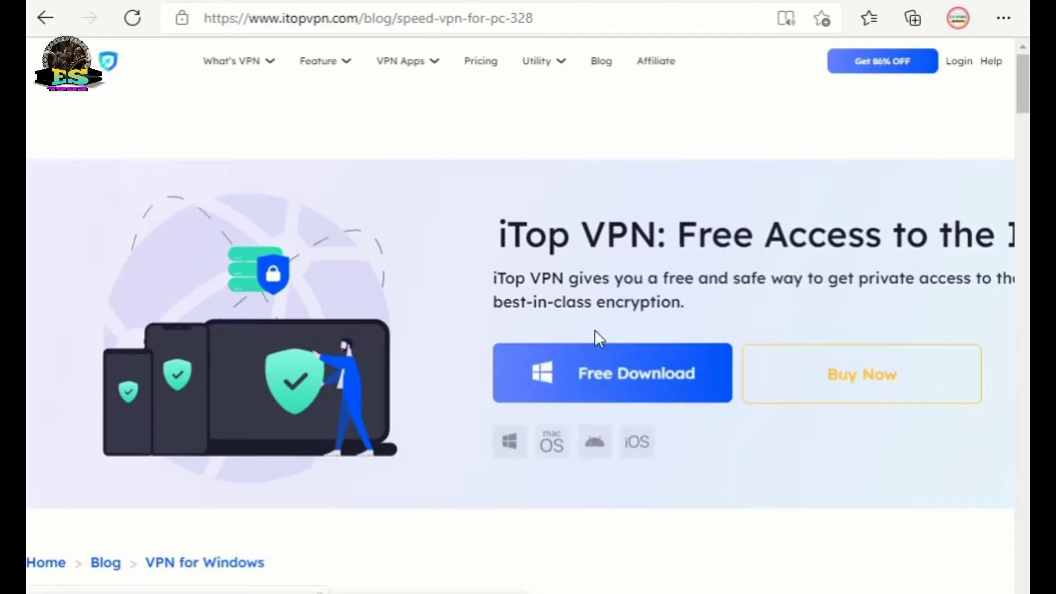
{"action": "left_click", "coordinate": [612, 374]}
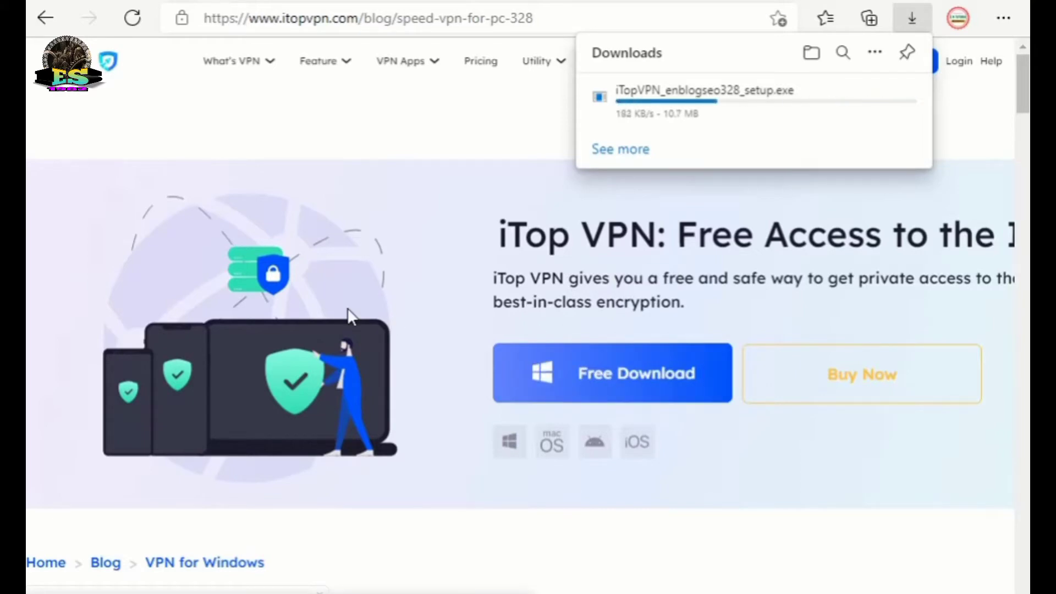
Step: Look through the iTop VPN article, including its feature list and the three steps for using the VPN on a PC
{"action": "scroll", "coordinate": [400, 358], "scroll_direction": "down", "scroll_amount": 15}
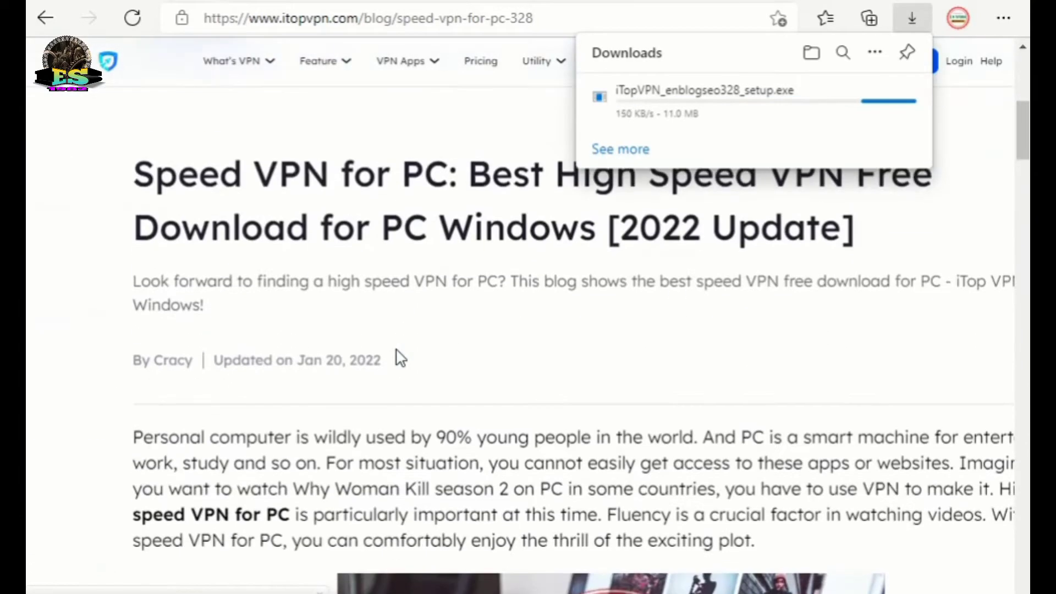
{"action": "scroll", "coordinate": [397, 350], "scroll_direction": "down", "scroll_amount": 20}
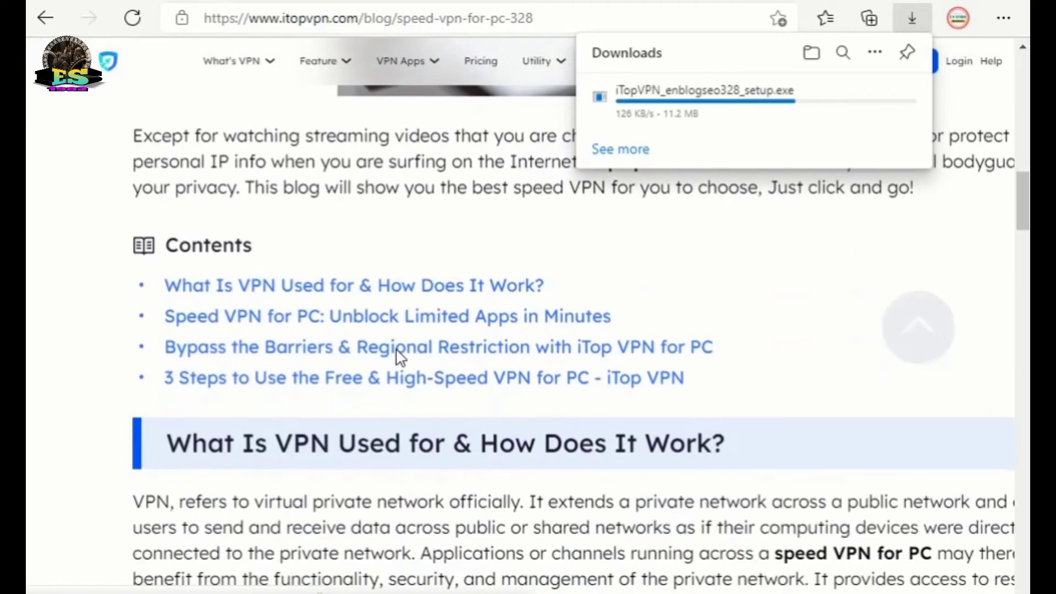
{"action": "scroll", "coordinate": [401, 358], "scroll_direction": "down", "scroll_amount": 20}
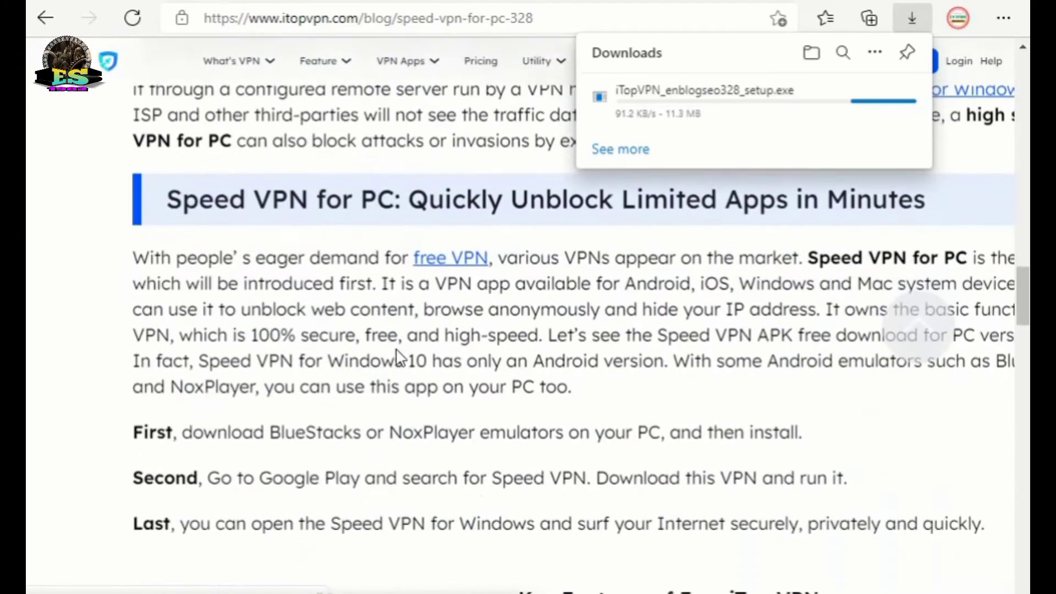
{"action": "scroll", "coordinate": [397, 357], "scroll_direction": "down", "scroll_amount": 12}
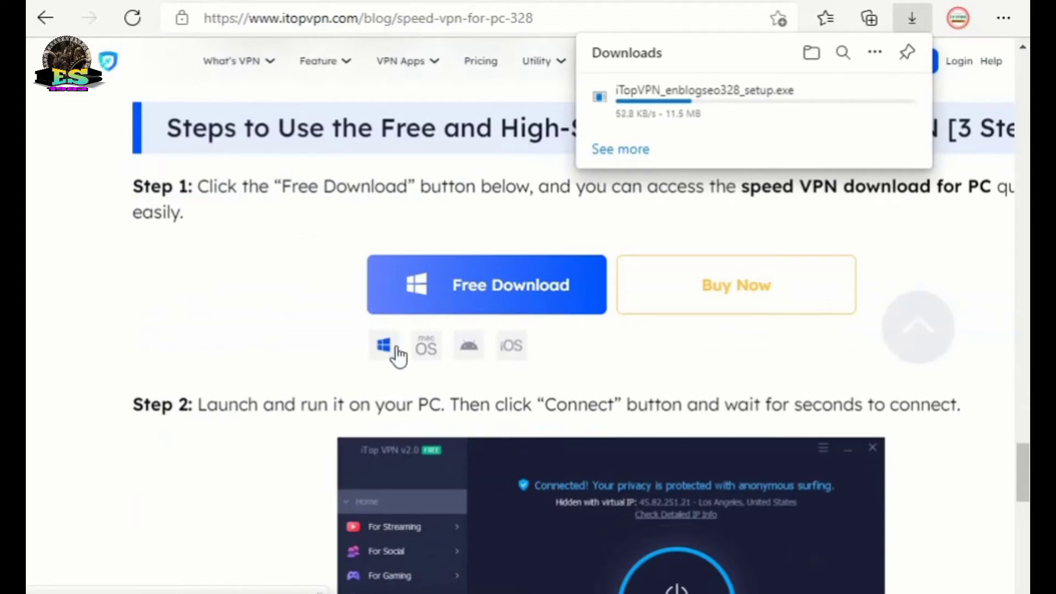
{"action": "scroll", "coordinate": [397, 357], "scroll_direction": "down", "scroll_amount": 7}
{"action": "scroll", "coordinate": [399, 357], "scroll_direction": "up", "scroll_amount": 2}
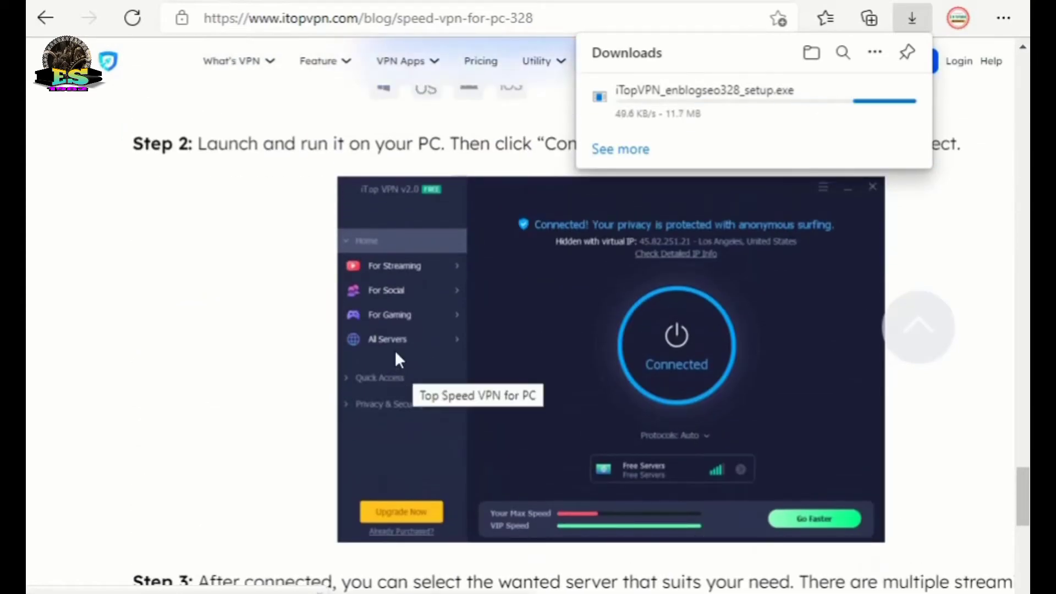
{"action": "scroll", "coordinate": [374, 328], "scroll_direction": "down", "scroll_amount": 15}
{"action": "scroll", "coordinate": [374, 330], "scroll_direction": "up", "scroll_amount": 4}
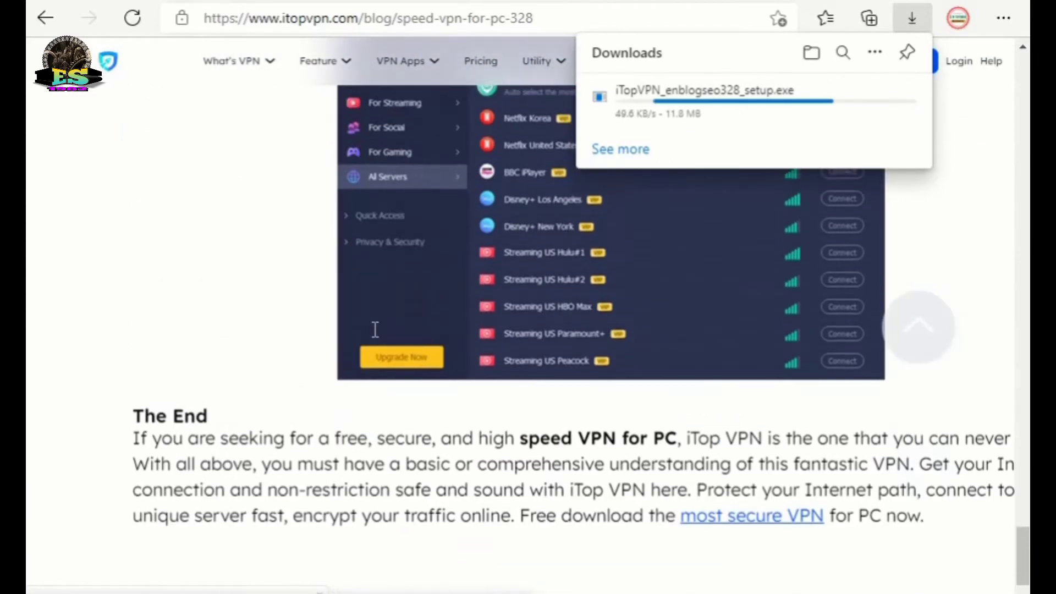
{"action": "scroll", "coordinate": [374, 330], "scroll_direction": "down", "scroll_amount": 10}
{"action": "scroll", "coordinate": [375, 329], "scroll_direction": "down", "scroll_amount": 8}
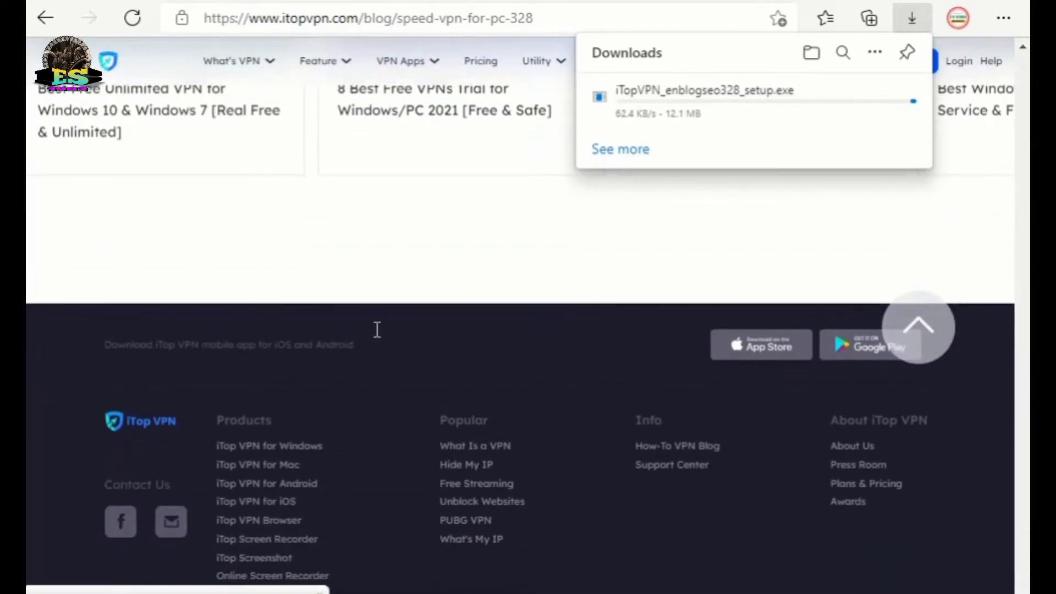
{"action": "scroll", "coordinate": [375, 329], "scroll_direction": "up", "scroll_amount": 8}
{"action": "scroll", "coordinate": [385, 337], "scroll_direction": "up", "scroll_amount": 12}
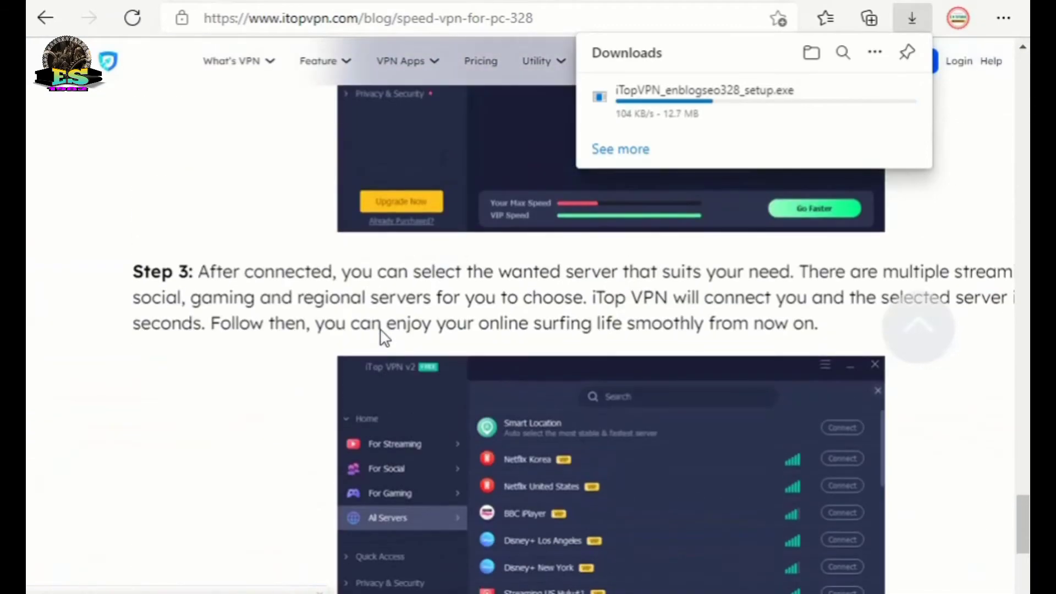
{"action": "scroll", "coordinate": [385, 337], "scroll_direction": "up", "scroll_amount": 10}
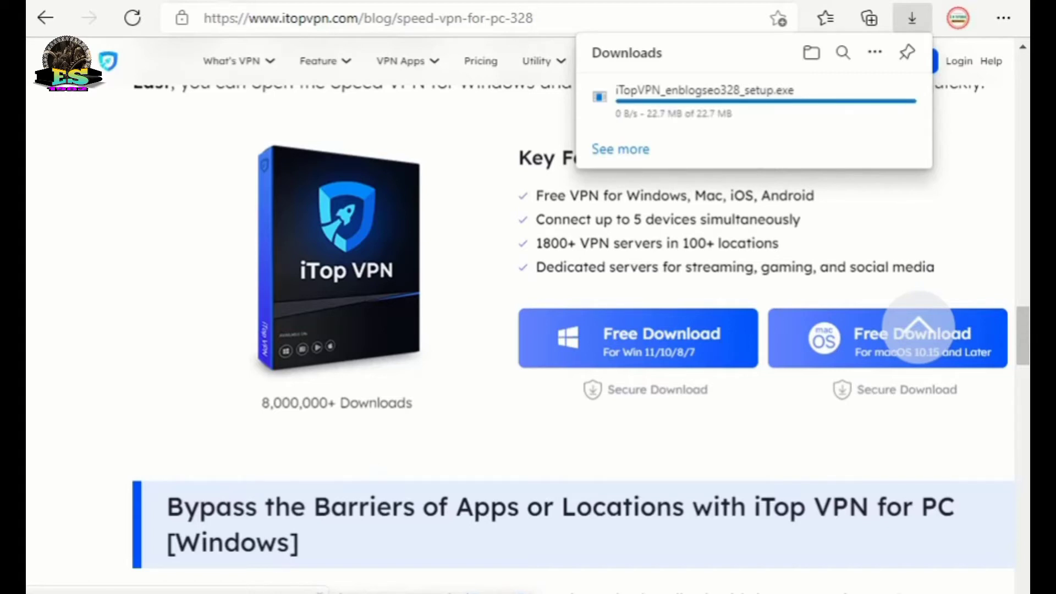
Step: Run the downloaded iTopVPN_enblogseo328_setup.exe and install iTop VPN with the standard installation
{"action": "mouse_move", "coordinate": [655, 118]}
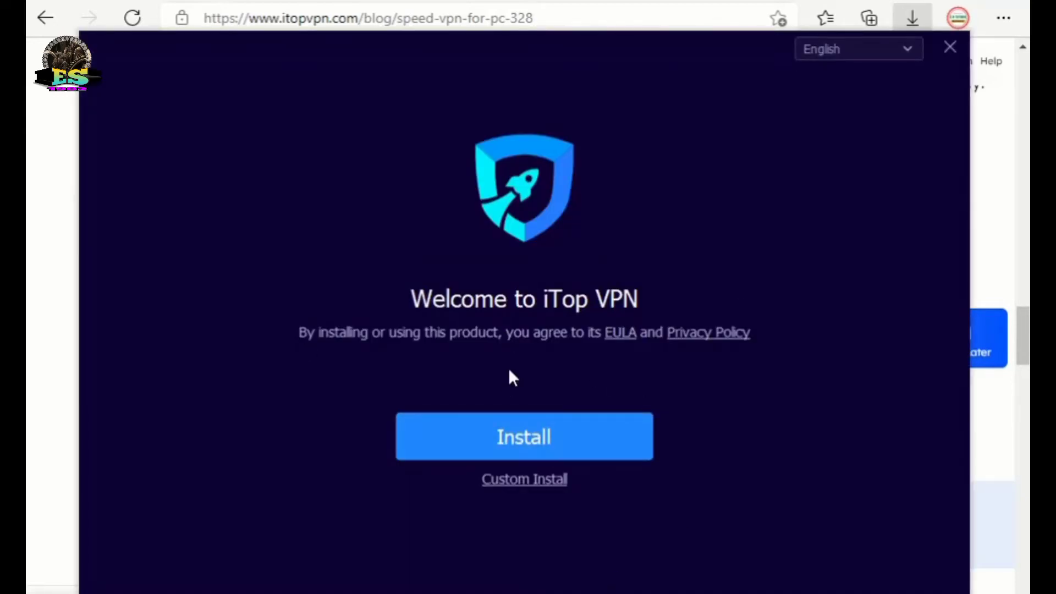
{"action": "left_click", "coordinate": [503, 449]}
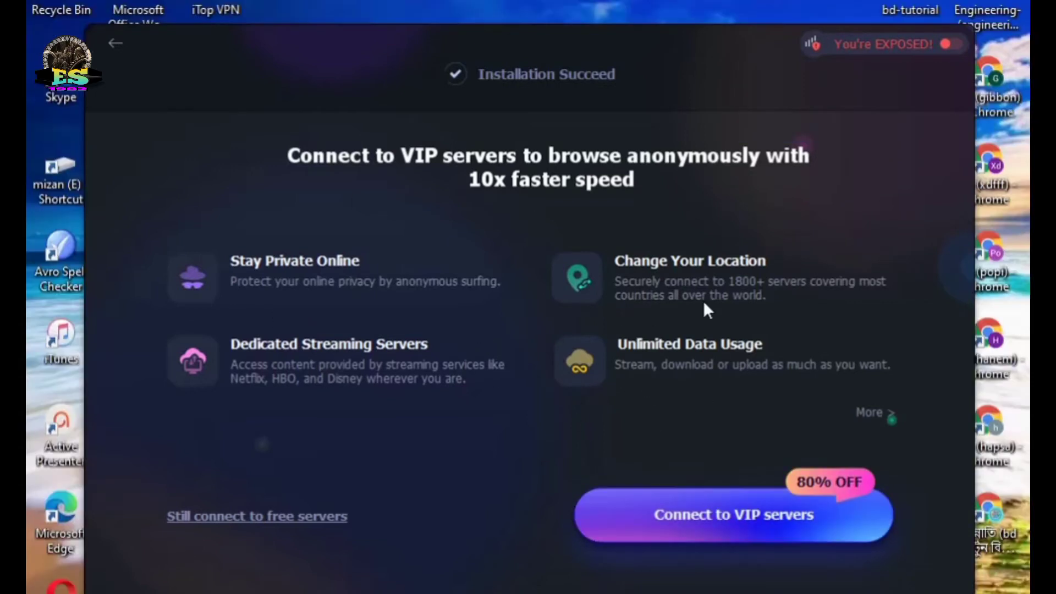
Step: Switch the VPN protection on from the floating status widget, and switch it off again
{"action": "mouse_move", "coordinate": [922, 52]}
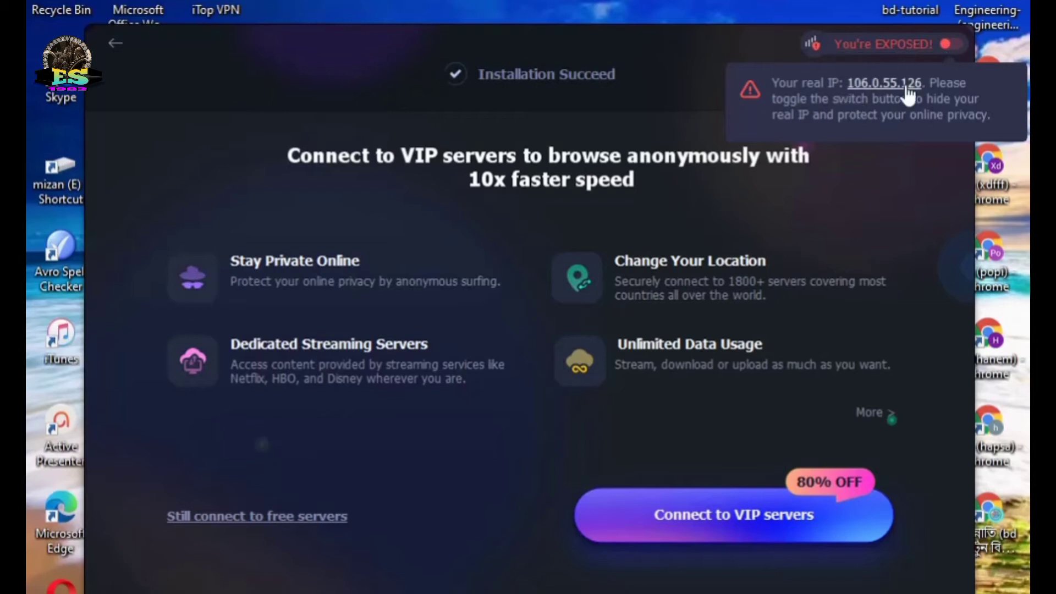
{"action": "left_click", "coordinate": [947, 45]}
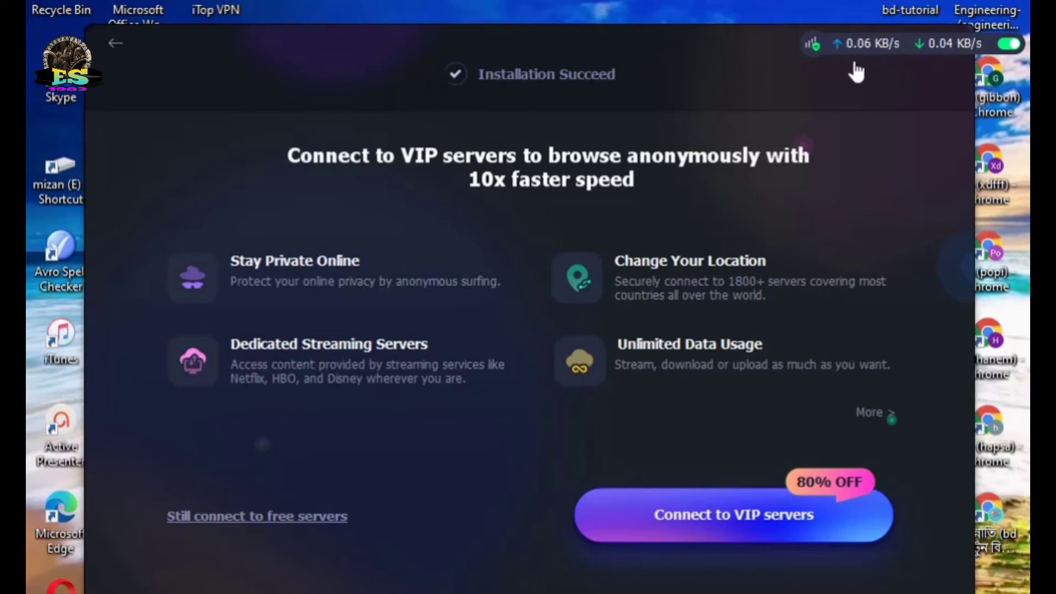
{"action": "mouse_move", "coordinate": [936, 62]}
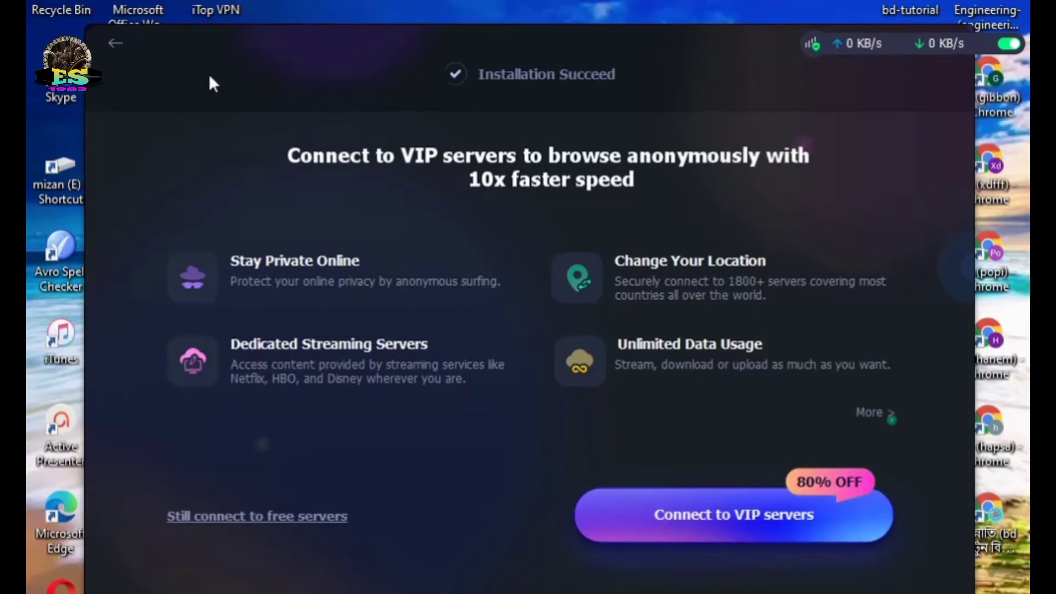
{"action": "left_click", "coordinate": [1010, 44]}
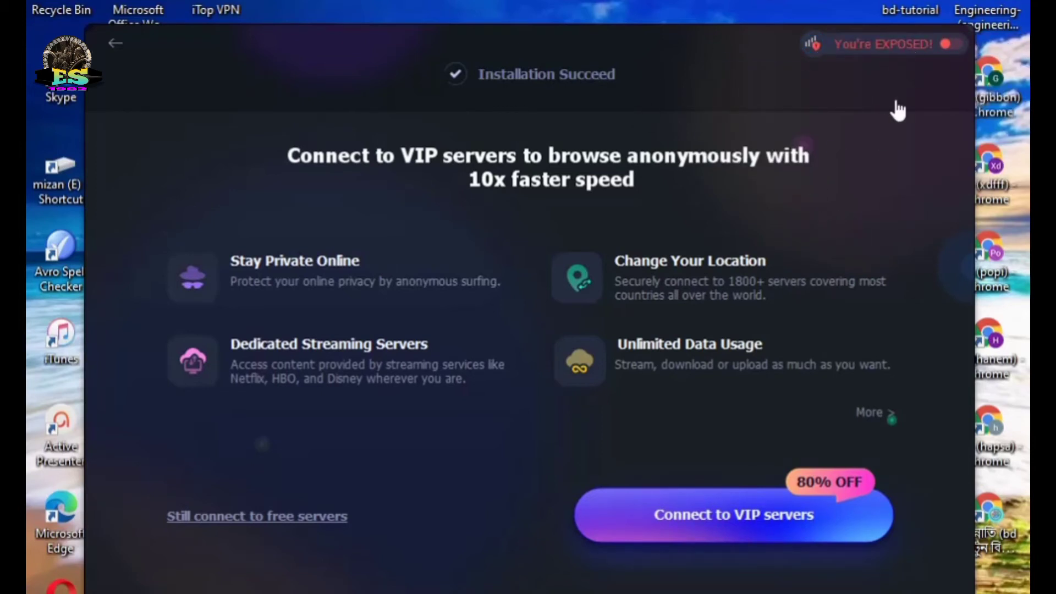
Step: Leave the VIP offer page for the iTop VPN home screen and connect using the Smart Location server
{"action": "mouse_move", "coordinate": [859, 52]}
{"action": "left_click", "coordinate": [124, 52]}
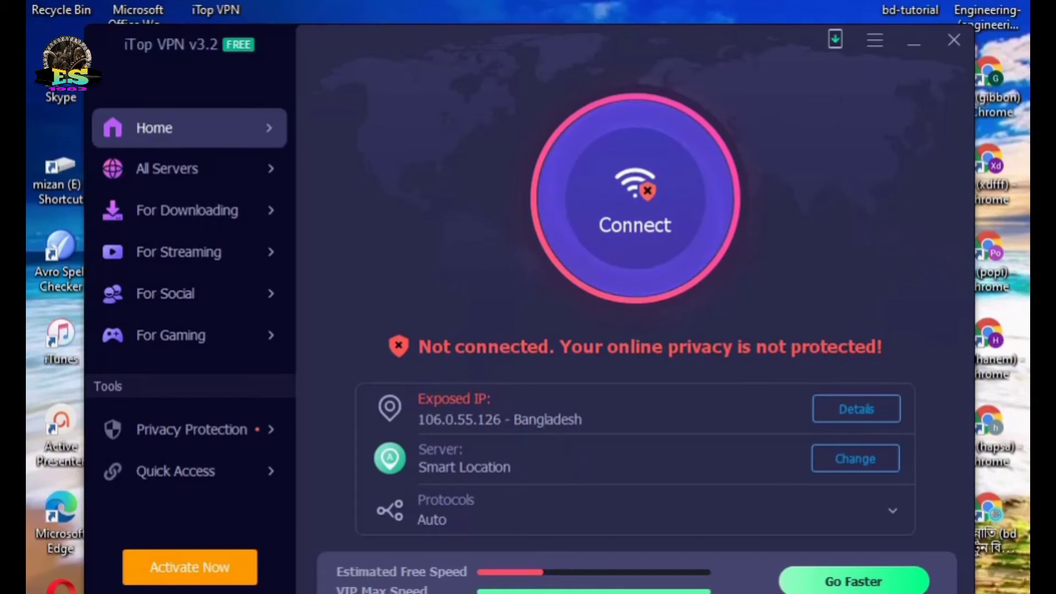
{"action": "left_click_drag", "start_coordinate": [662, 301], "coordinate": [632, 285]}
{"action": "left_click", "coordinate": [617, 188]}
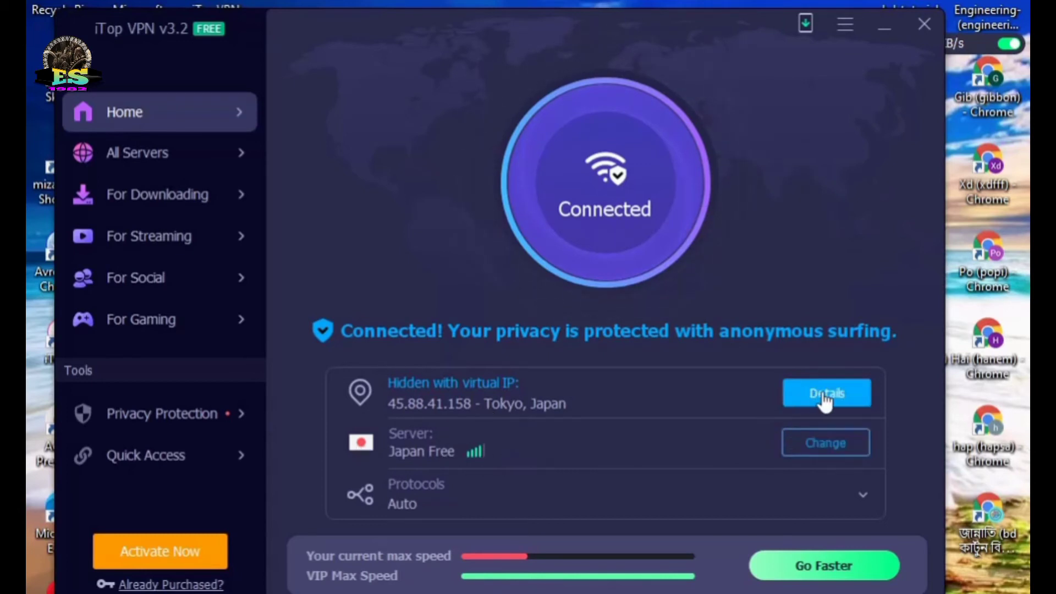
Step: Open the server selection and examine the free and VIP servers available by country and streaming service
{"action": "left_click", "coordinate": [825, 452]}
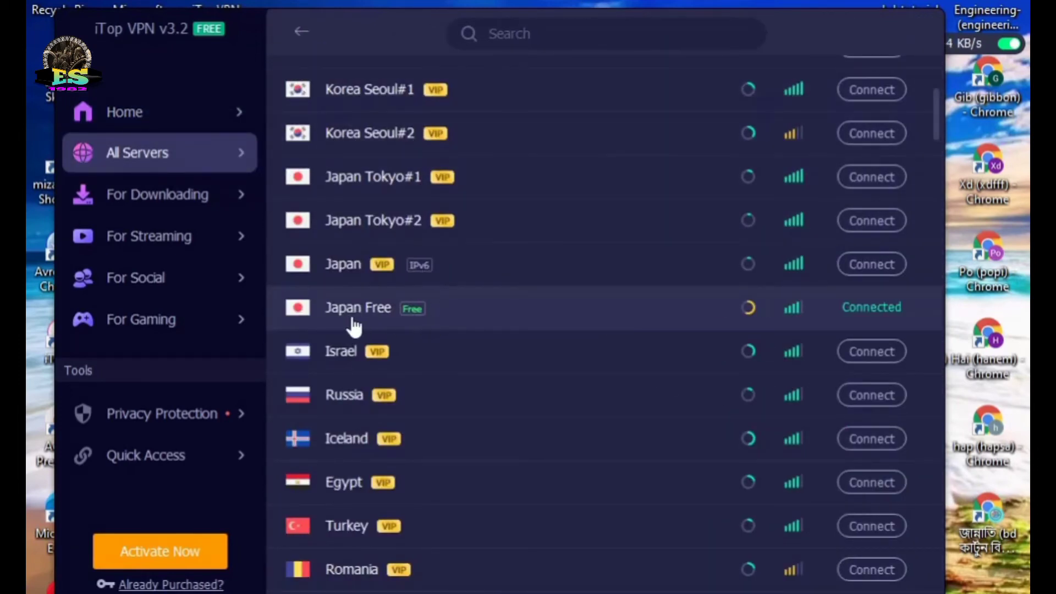
{"action": "scroll", "coordinate": [691, 323], "scroll_direction": "down", "scroll_amount": 5}
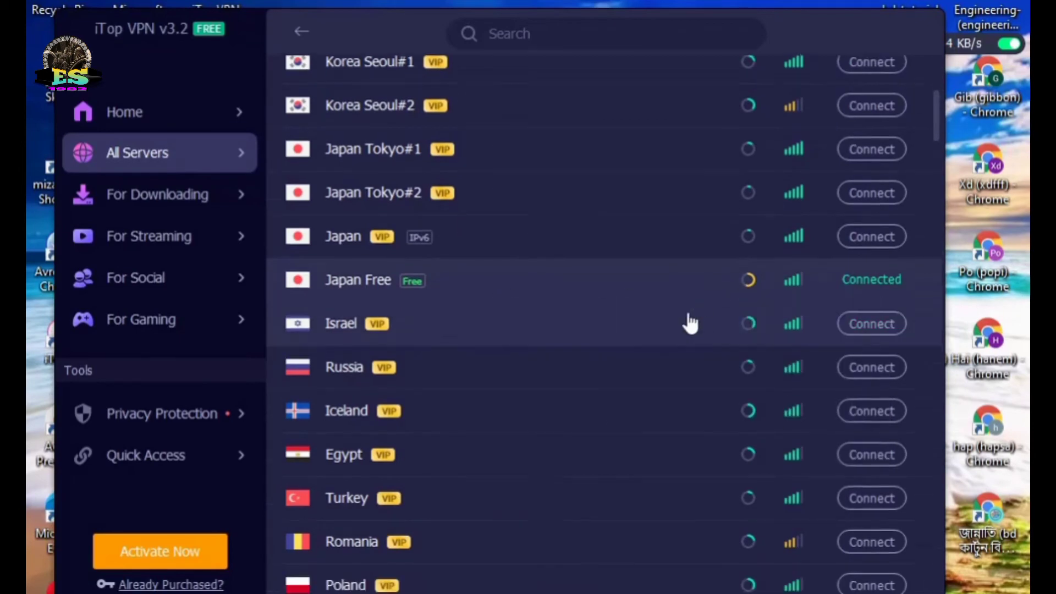
{"action": "scroll", "coordinate": [640, 349], "scroll_direction": "up", "scroll_amount": 4}
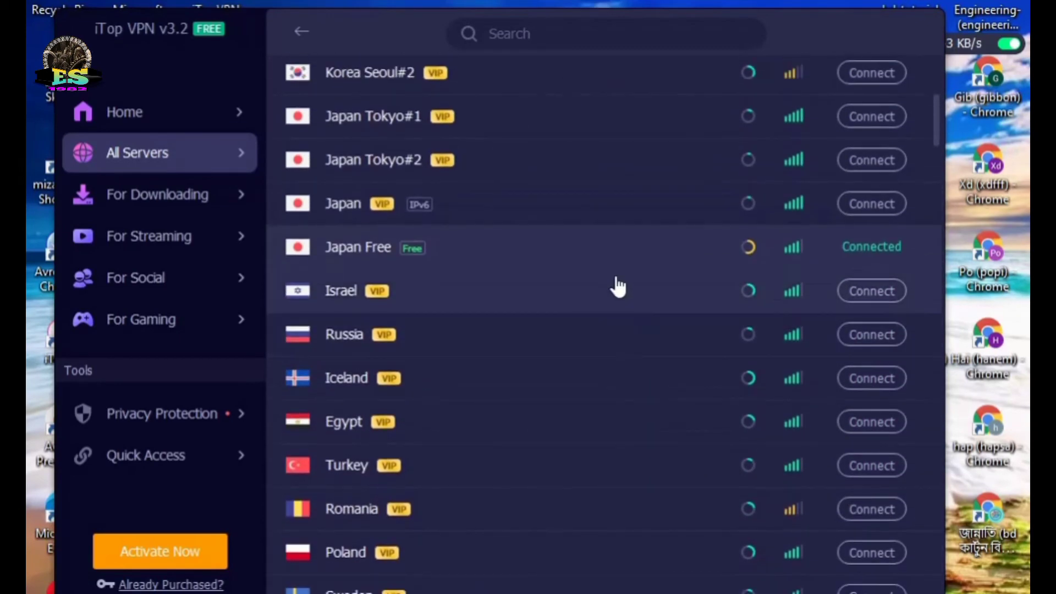
{"action": "scroll", "coordinate": [531, 305], "scroll_direction": "down", "scroll_amount": 12}
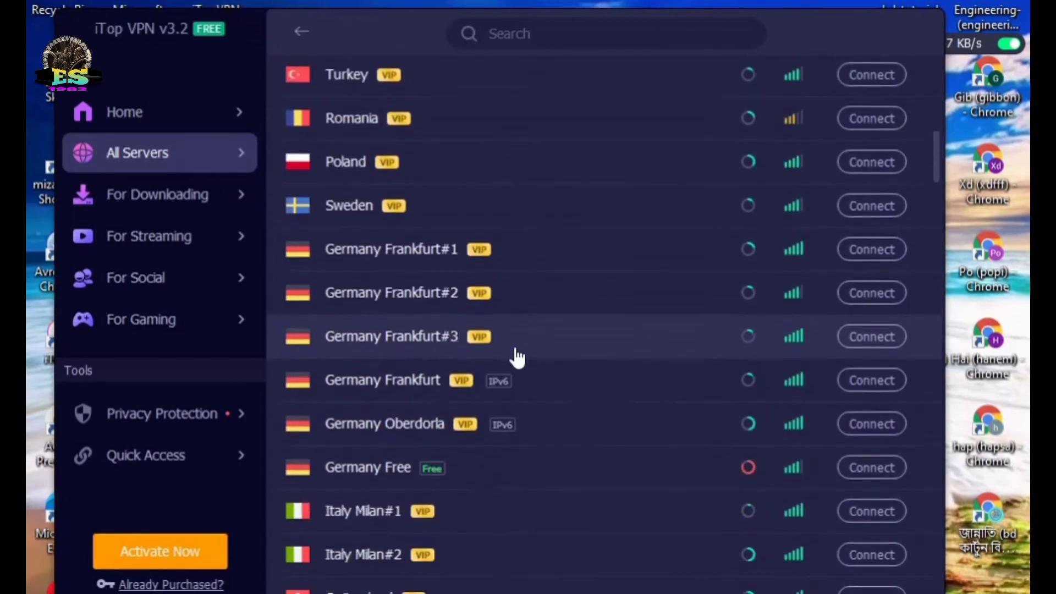
{"action": "scroll", "coordinate": [517, 372], "scroll_direction": "down", "scroll_amount": 4}
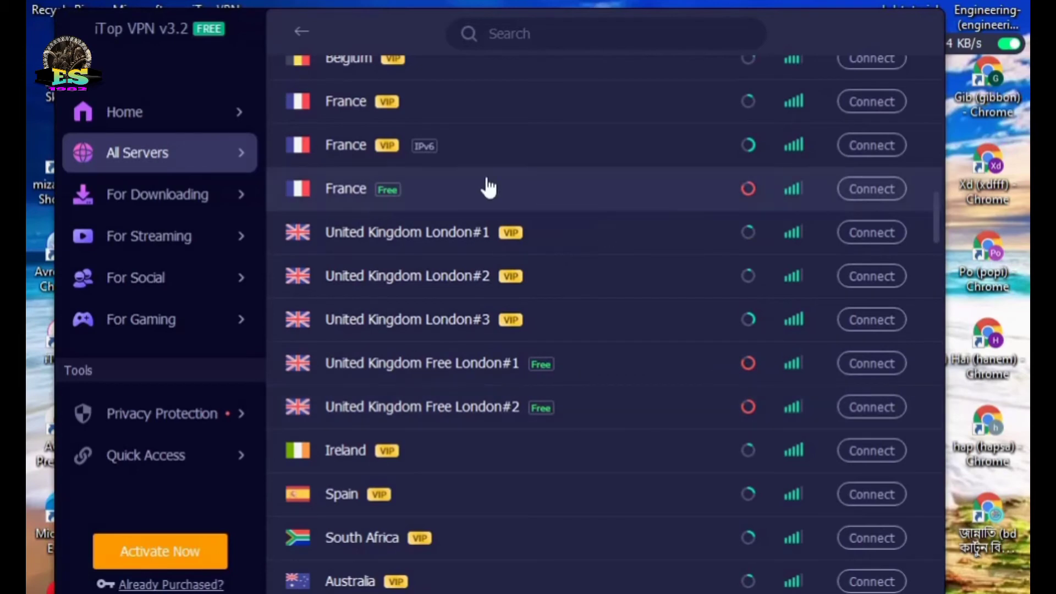
{"action": "scroll", "coordinate": [542, 284], "scroll_direction": "down", "scroll_amount": 1}
{"action": "scroll", "coordinate": [542, 285], "scroll_direction": "down", "scroll_amount": 10}
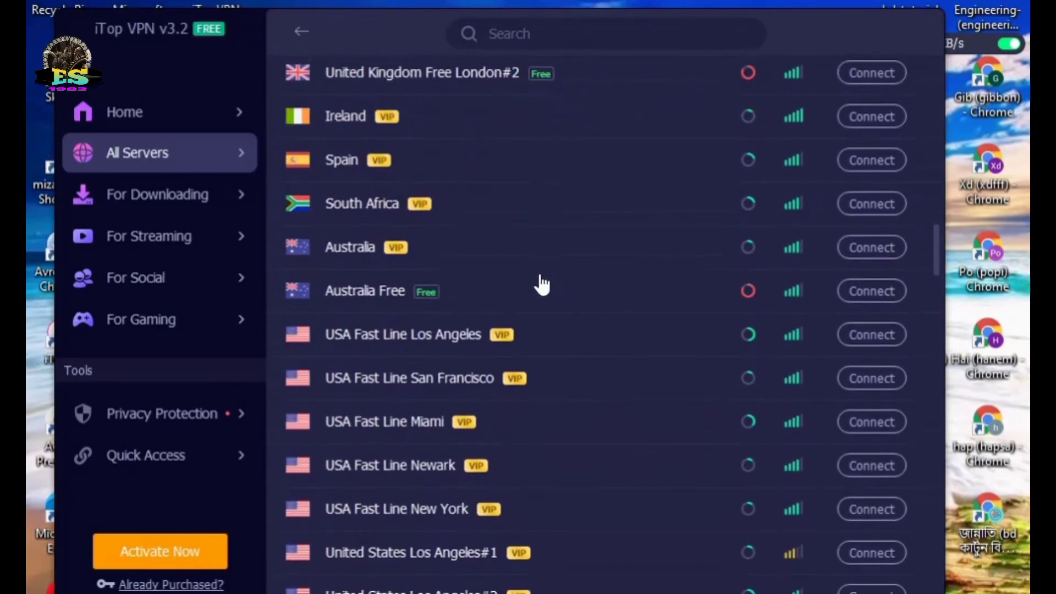
{"action": "scroll", "coordinate": [386, 236], "scroll_direction": "up", "scroll_amount": 3}
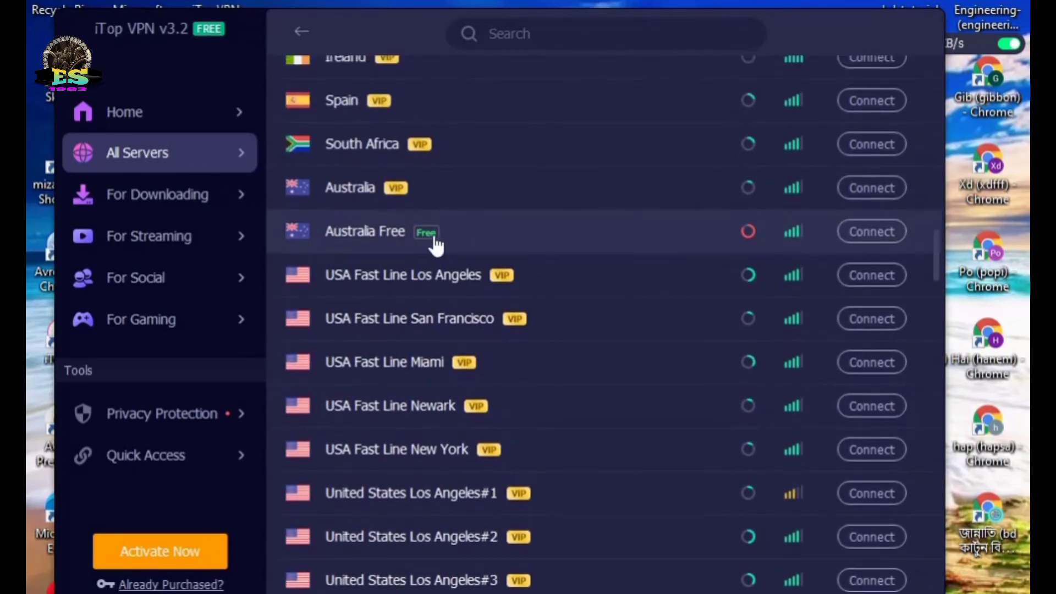
{"action": "scroll", "coordinate": [685, 272], "scroll_direction": "down", "scroll_amount": 15}
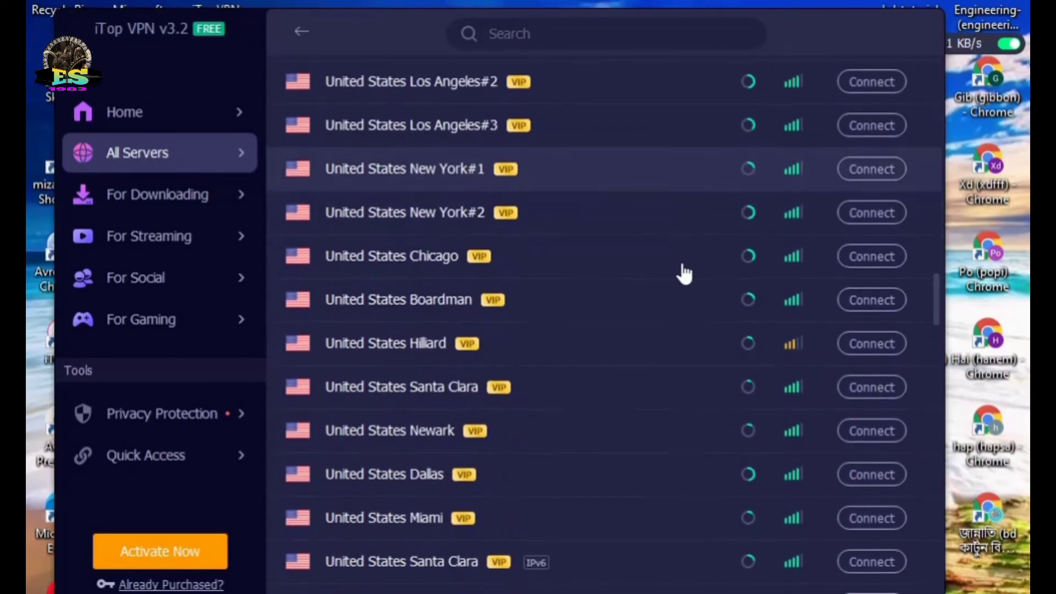
{"action": "scroll", "coordinate": [685, 272], "scroll_direction": "down", "scroll_amount": 7}
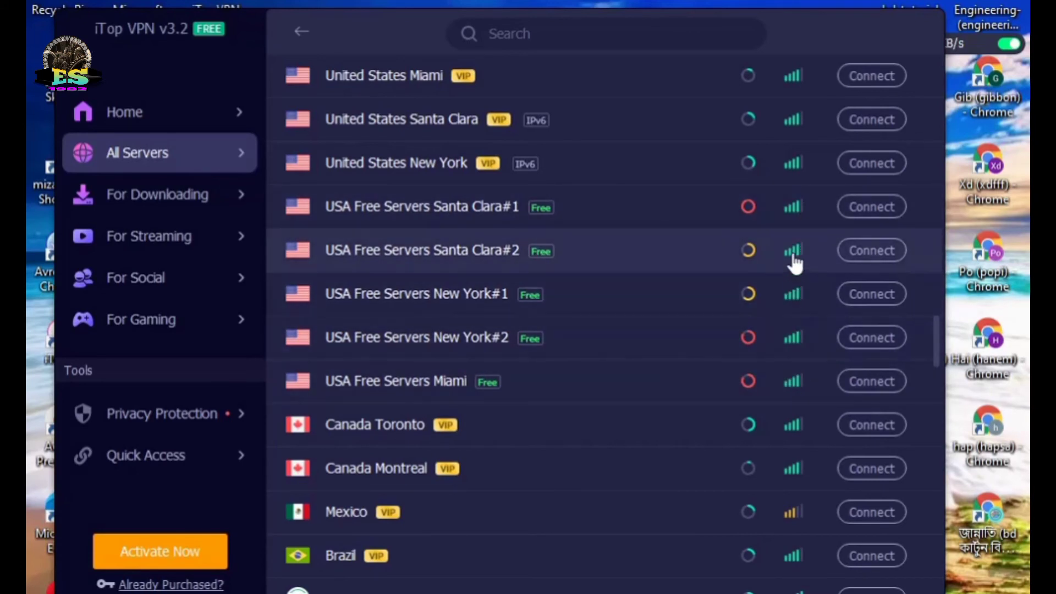
{"action": "mouse_move", "coordinate": [748, 221]}
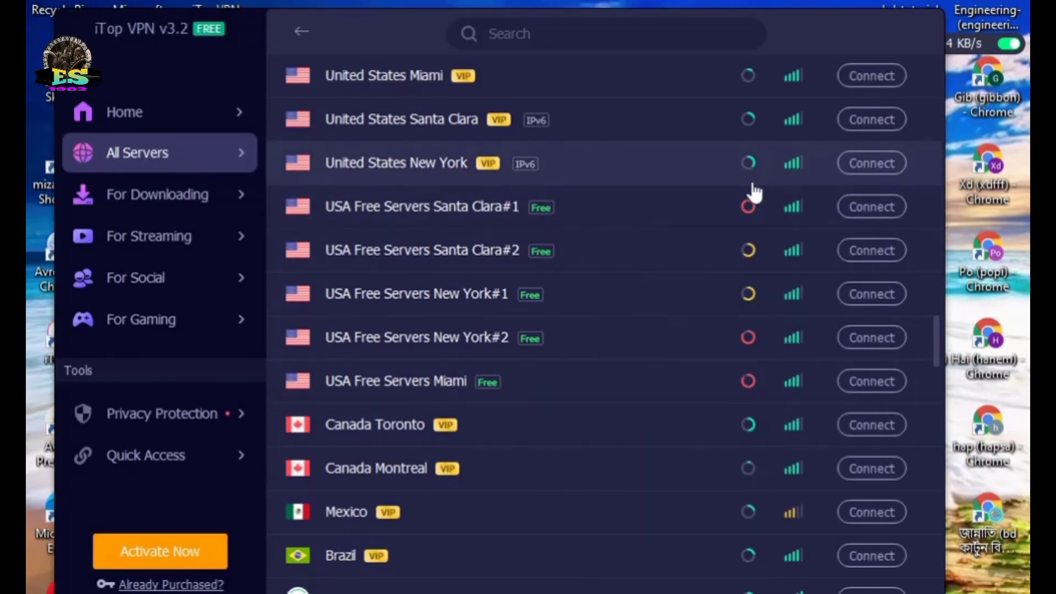
{"action": "scroll", "coordinate": [667, 320], "scroll_direction": "down", "scroll_amount": 10}
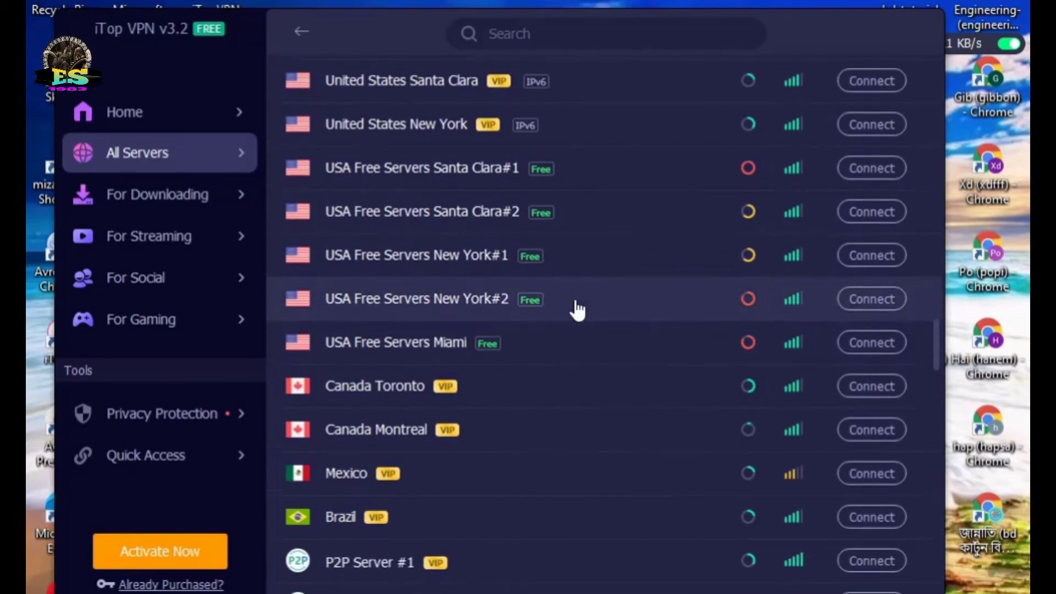
{"action": "scroll", "coordinate": [581, 315], "scroll_direction": "down", "scroll_amount": 5}
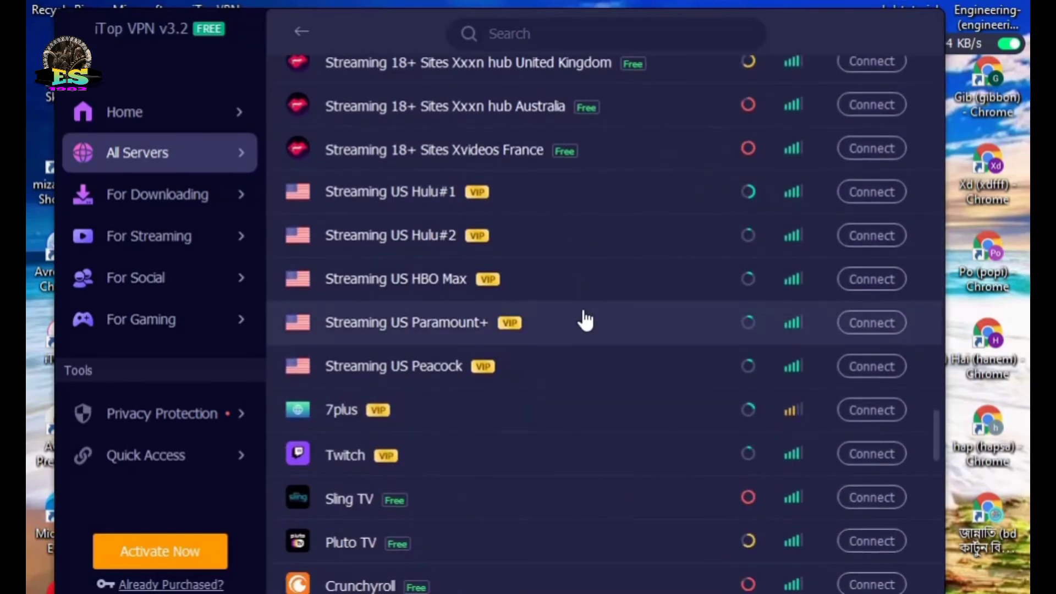
Step: Browse the remaining servers in the full list and connect to USA Free Servers Santa Clara#2
{"action": "scroll", "coordinate": [585, 320], "scroll_direction": "down", "scroll_amount": 9}
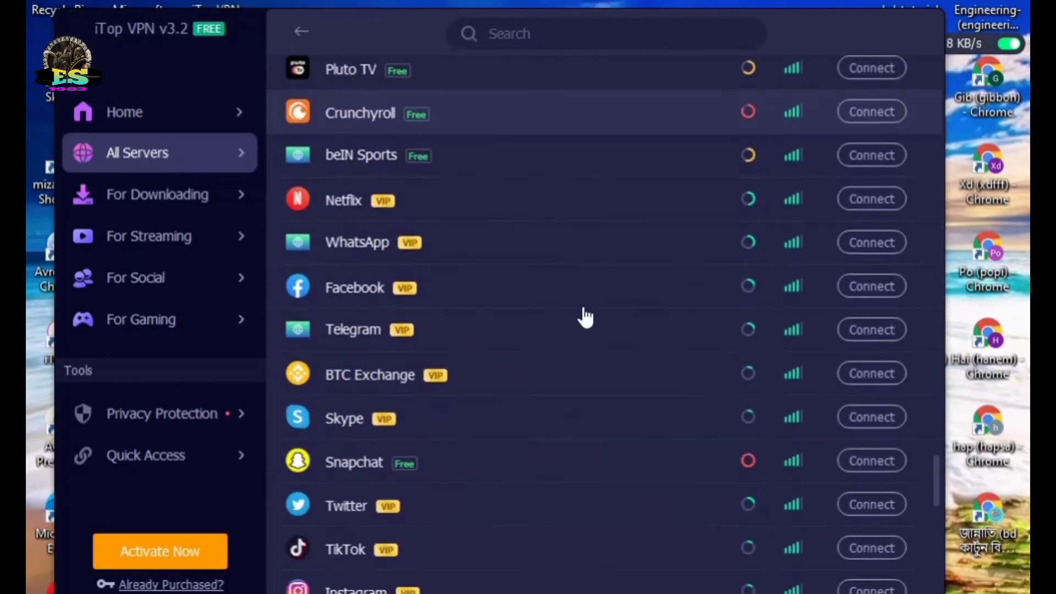
{"action": "scroll", "coordinate": [586, 317], "scroll_direction": "down", "scroll_amount": 4}
{"action": "scroll", "coordinate": [586, 317], "scroll_direction": "up", "scroll_amount": 10}
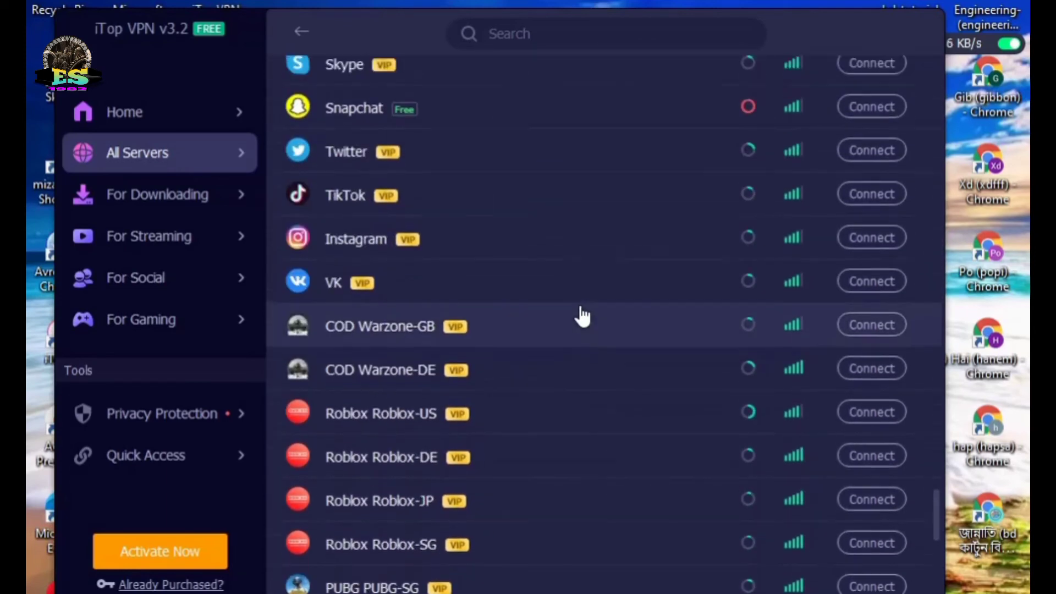
{"action": "scroll", "coordinate": [583, 317], "scroll_direction": "up", "scroll_amount": 10}
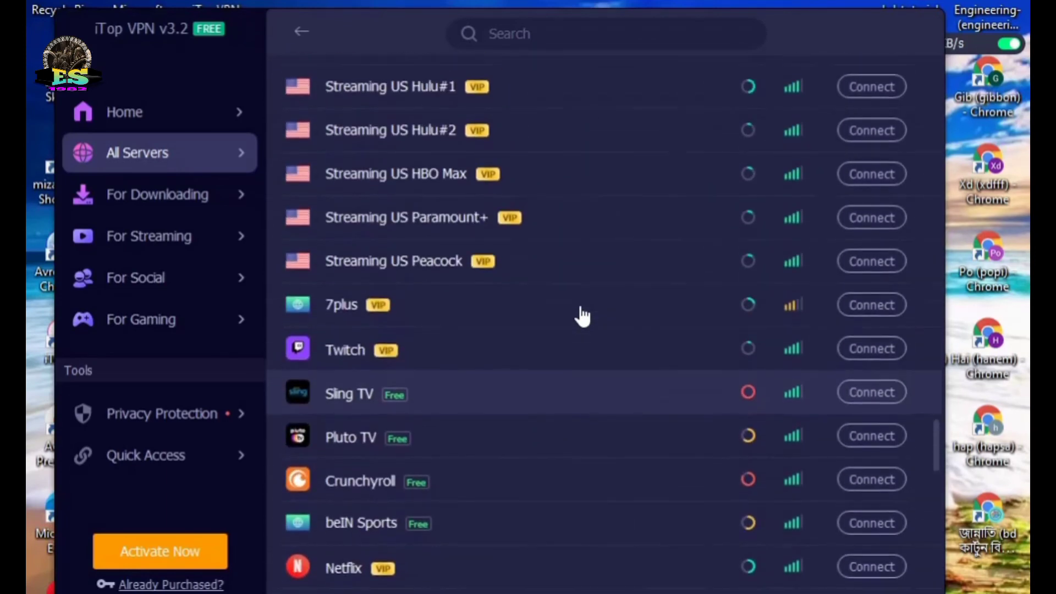
{"action": "scroll", "coordinate": [583, 318], "scroll_direction": "up", "scroll_amount": 10}
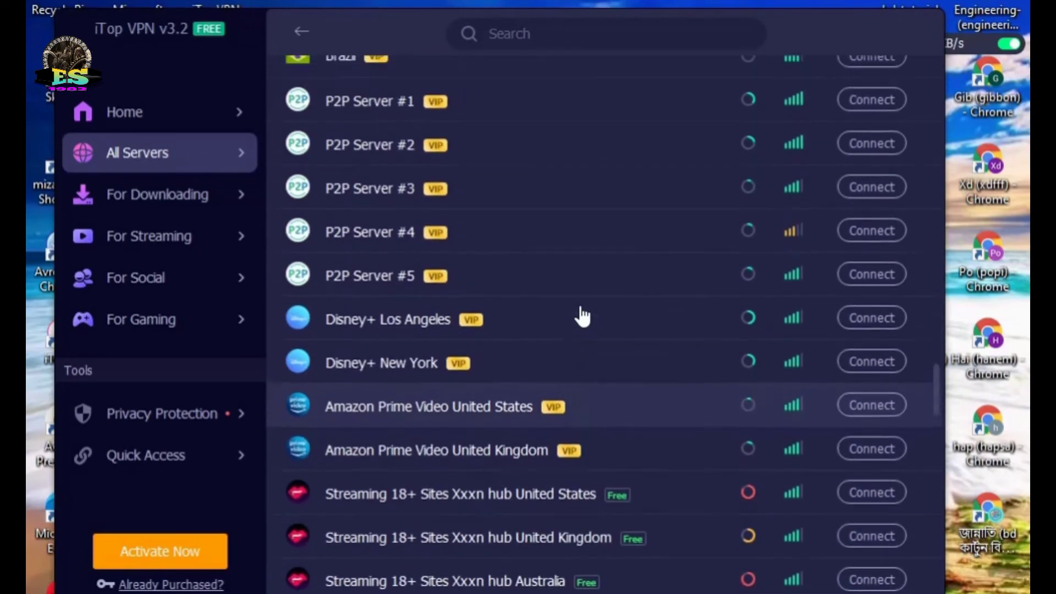
{"action": "scroll", "coordinate": [583, 315], "scroll_direction": "up", "scroll_amount": 2}
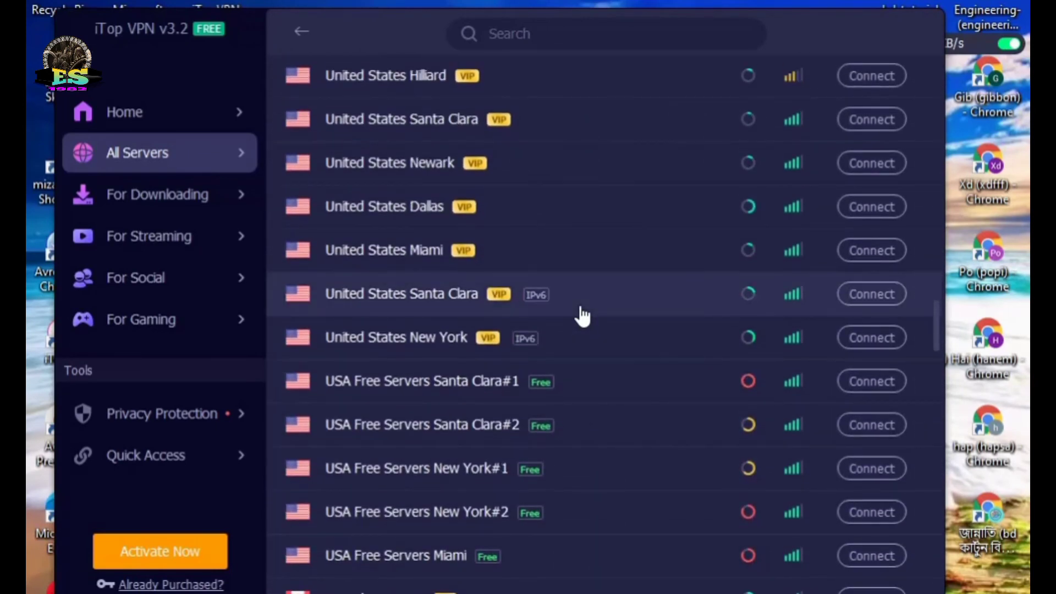
{"action": "scroll", "coordinate": [582, 314], "scroll_direction": "down", "scroll_amount": 4}
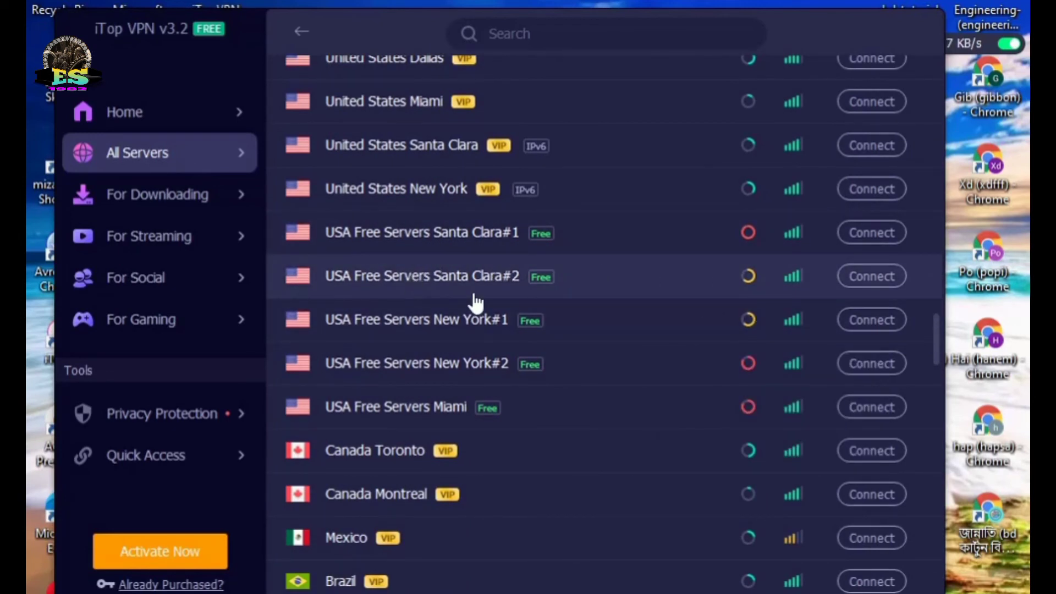
{"action": "left_click", "coordinate": [875, 277]}
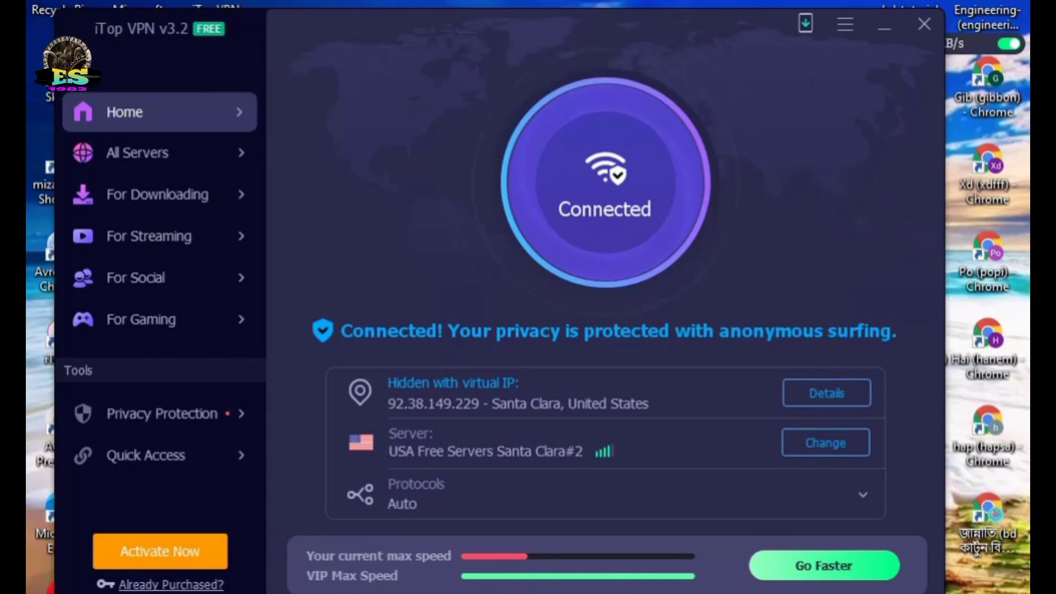
Step: Minimize the iTop VPN window and reposition the floating speed widget around the desktop, leaving it near the middle
{"action": "left_click", "coordinate": [890, 23]}
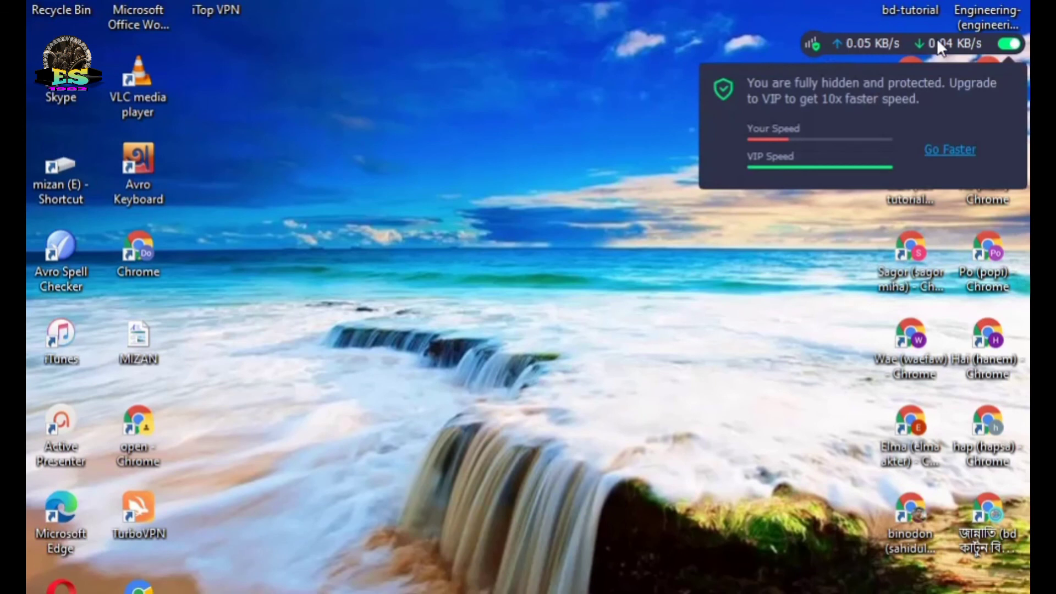
{"action": "left_click_drag", "start_coordinate": [947, 43], "coordinate": [604, 1]}
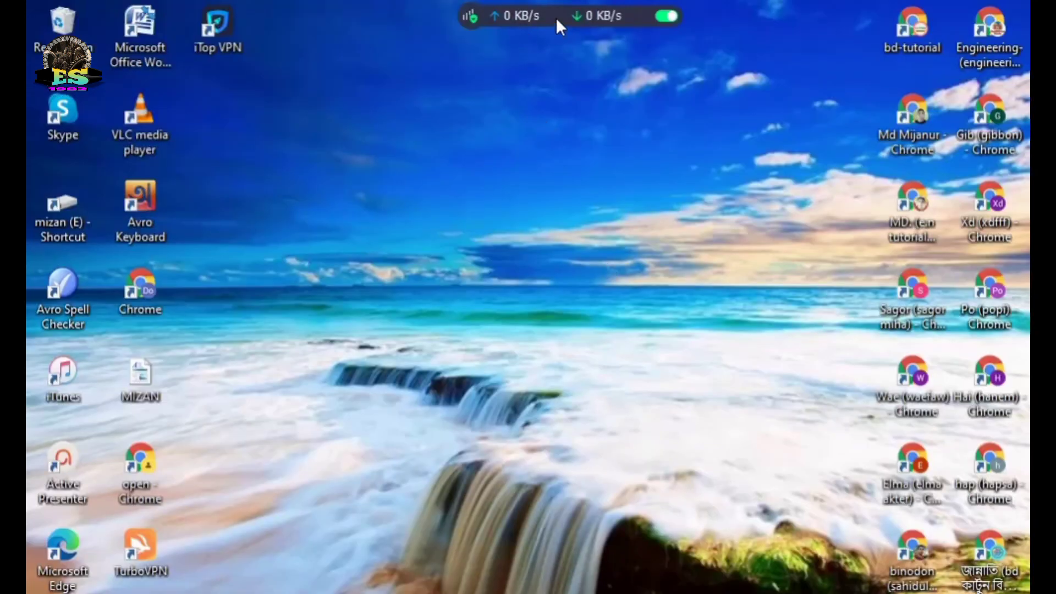
{"action": "mouse_move", "coordinate": [556, 12]}
{"action": "left_click_drag", "start_coordinate": [553, 12], "coordinate": [553, 41]}
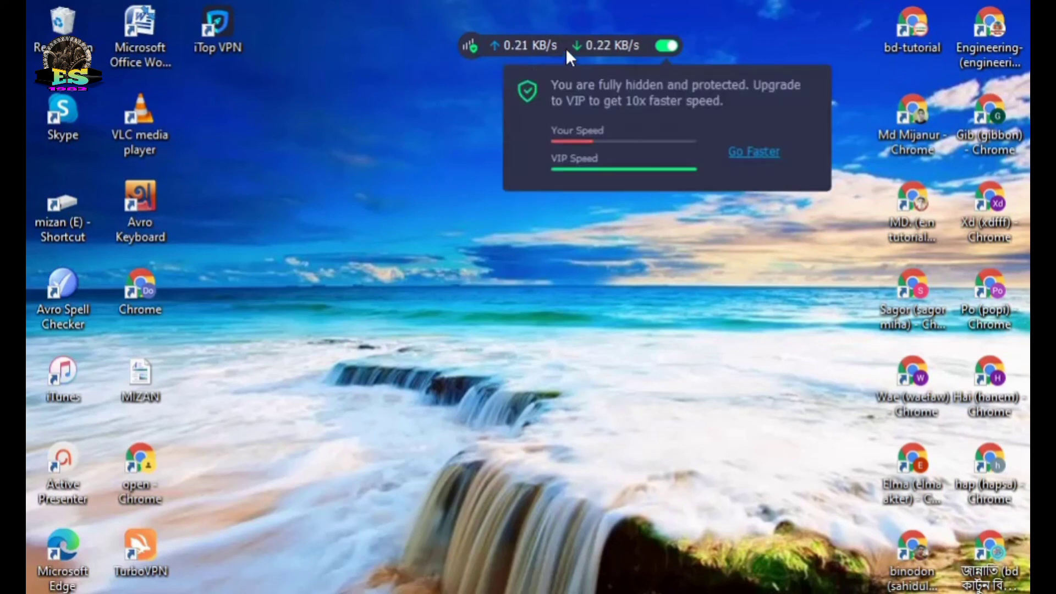
{"action": "left_click_drag", "start_coordinate": [565, 46], "coordinate": [733, 26]}
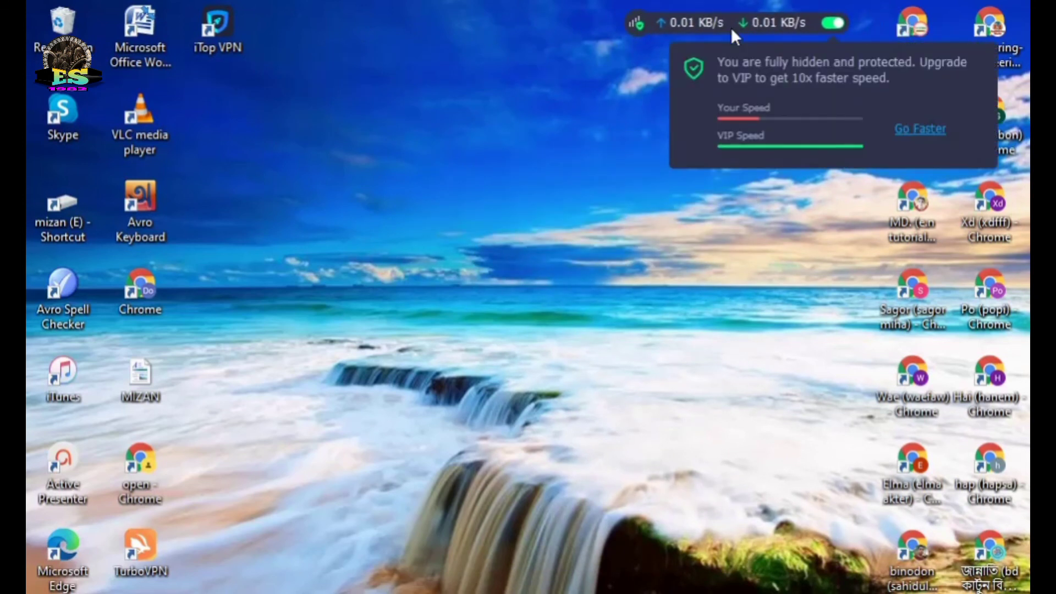
{"action": "left_click_drag", "start_coordinate": [728, 22], "coordinate": [462, 318]}
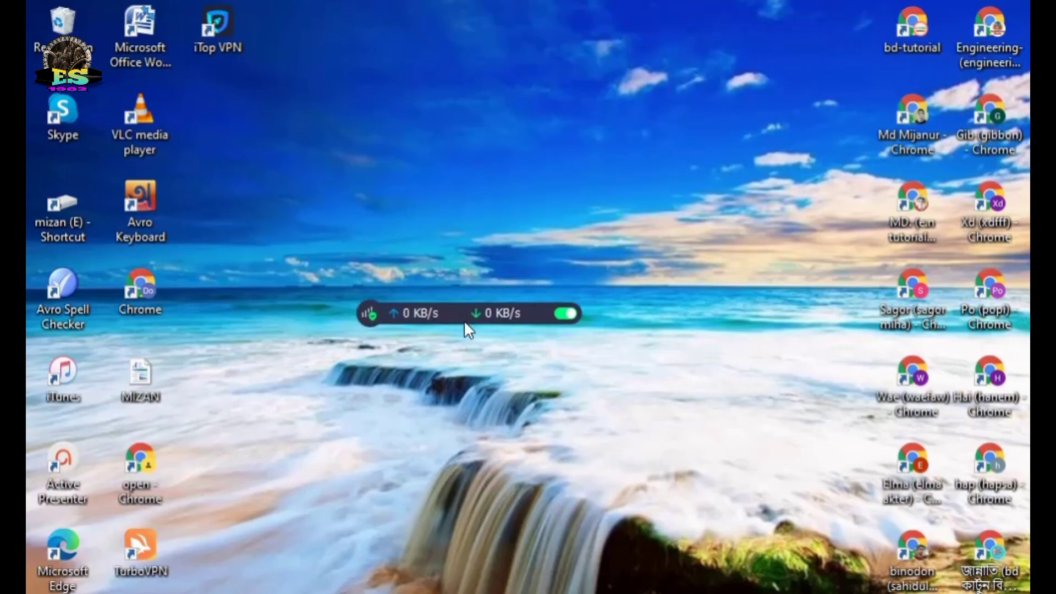